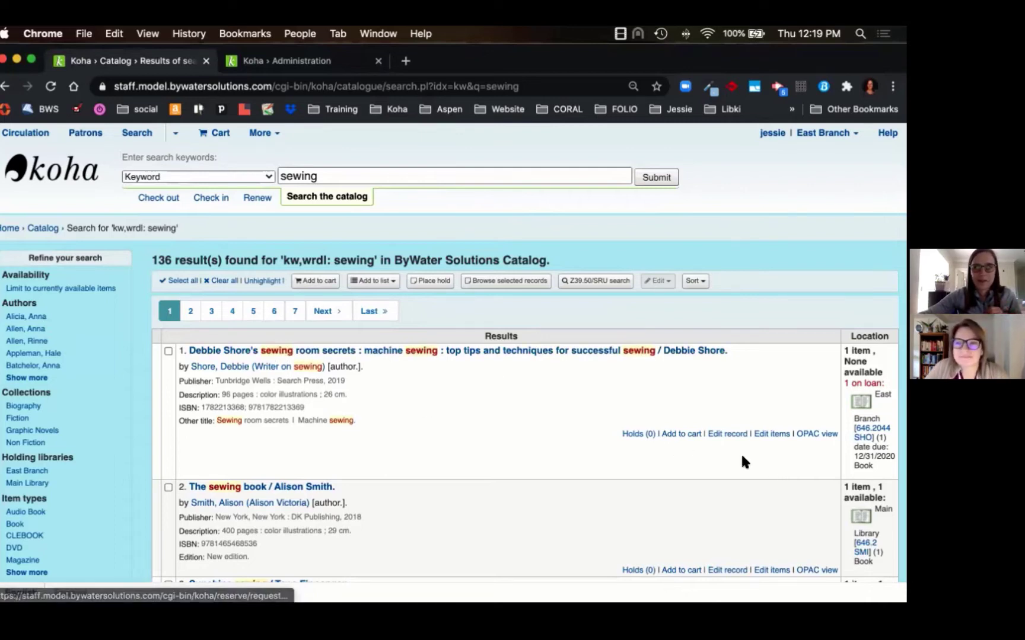
Open the item editor for the first sewing search result and locate the Full call number field
left_click(771, 436)
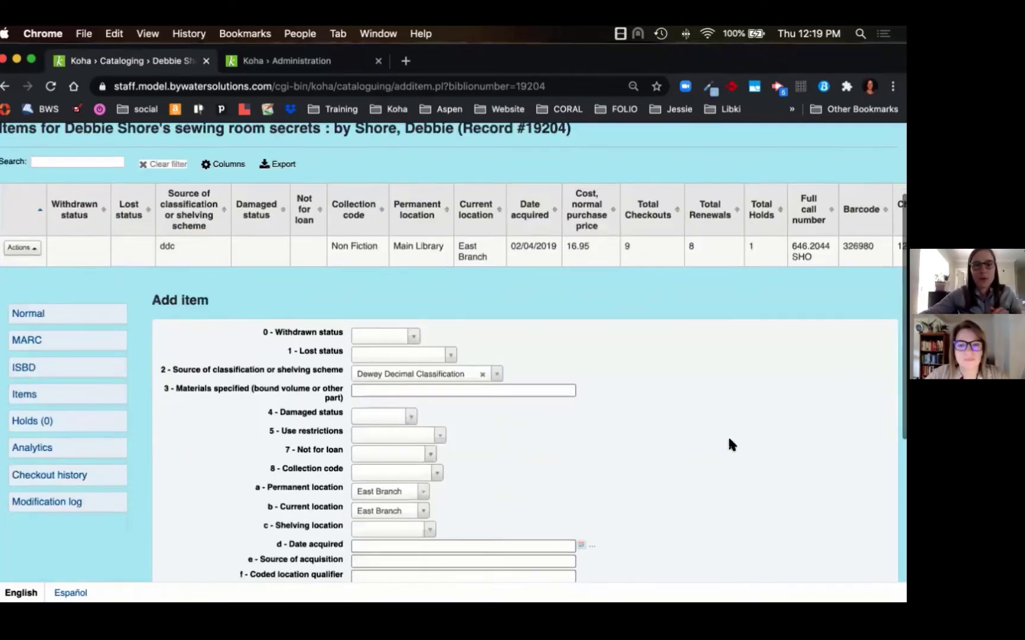
scroll(729, 445, "down", 4)
scroll(730, 445, "down", 3)
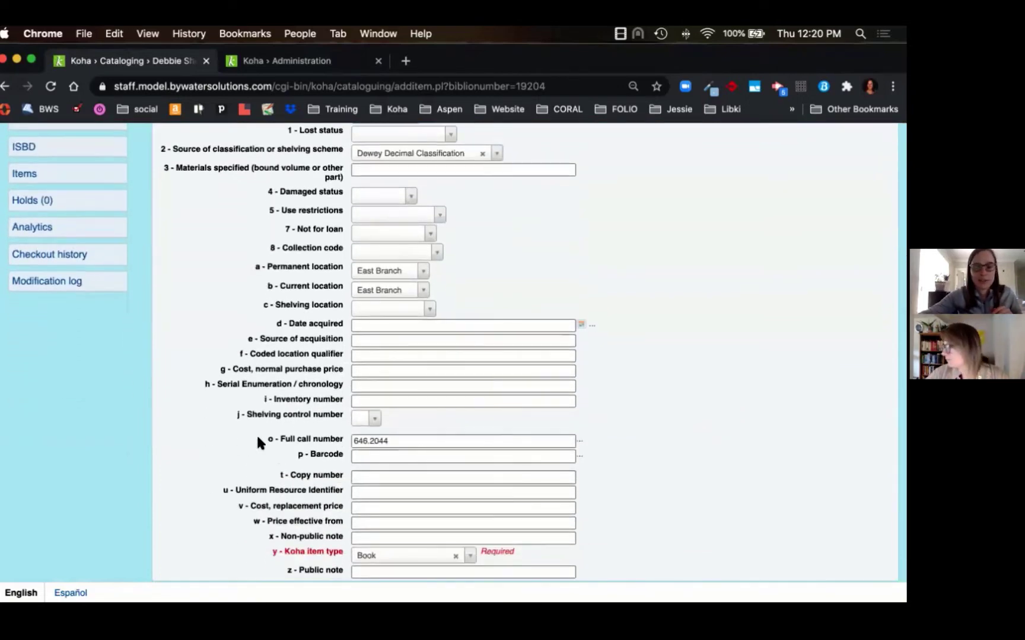
left_click_drag(272, 439, 342, 440)
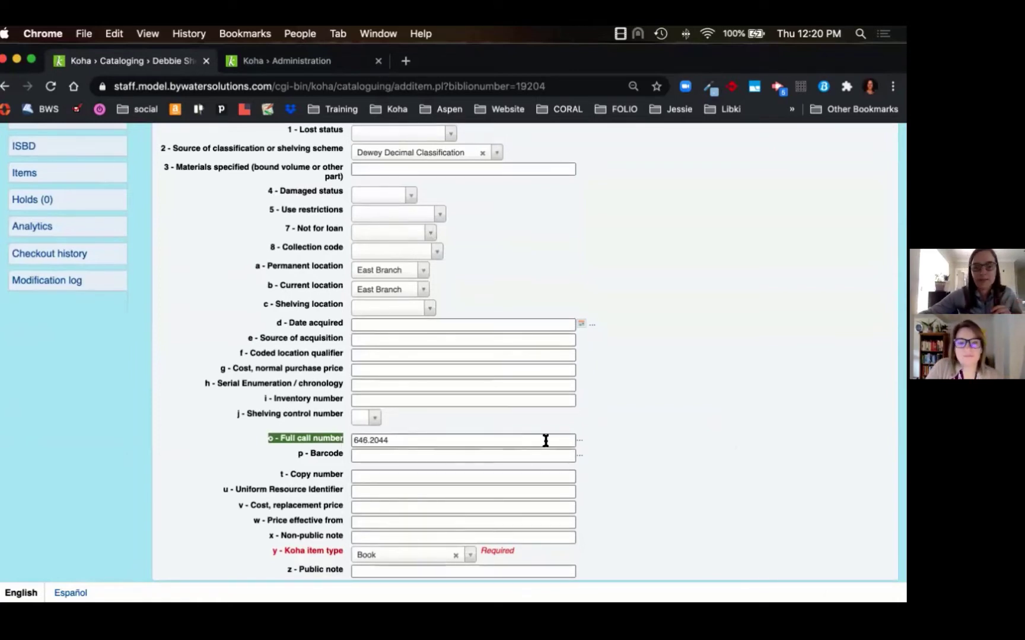
Launch the call number browser for 646.2044 from the Full call number field and examine the neighbouring call numbers in the shelf list
left_click(580, 444)
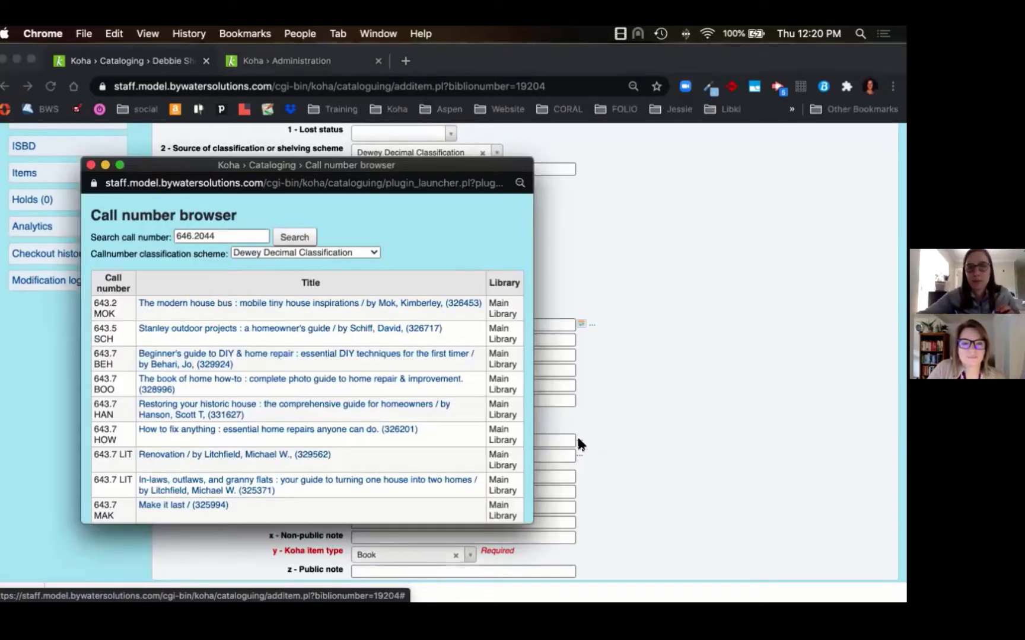
left_click_drag(92, 239, 170, 243)
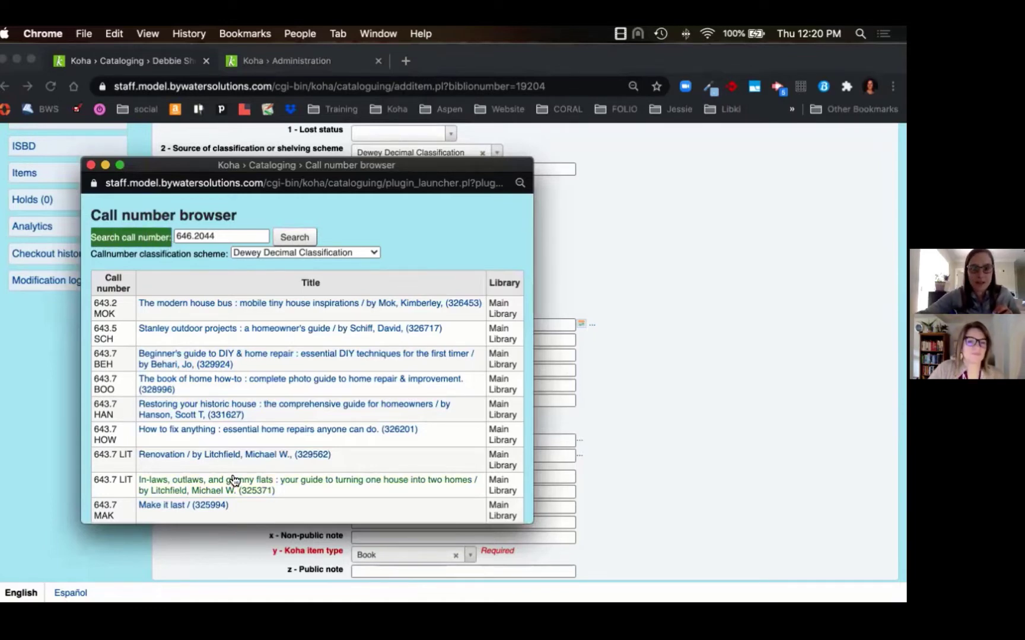
scroll(234, 478, "down", 10)
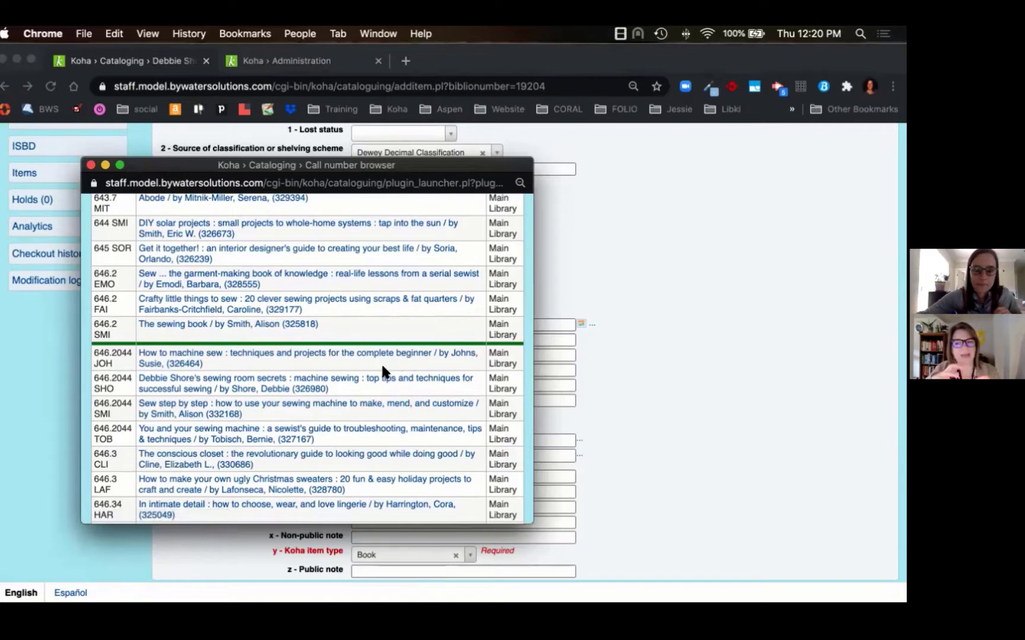
scroll(382, 367, "down", 2)
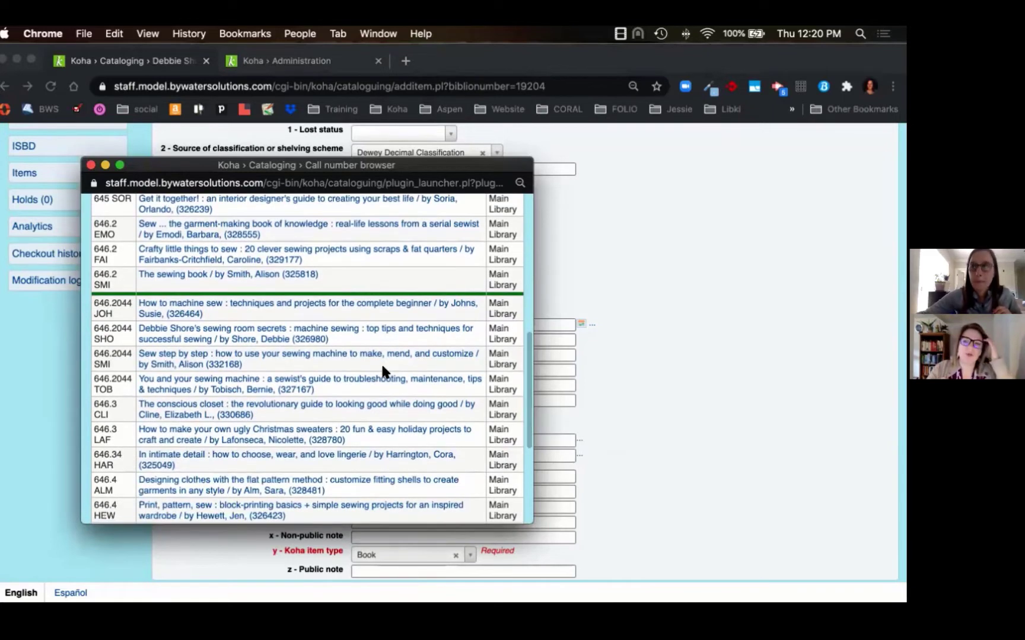
scroll(383, 367, "down", 6)
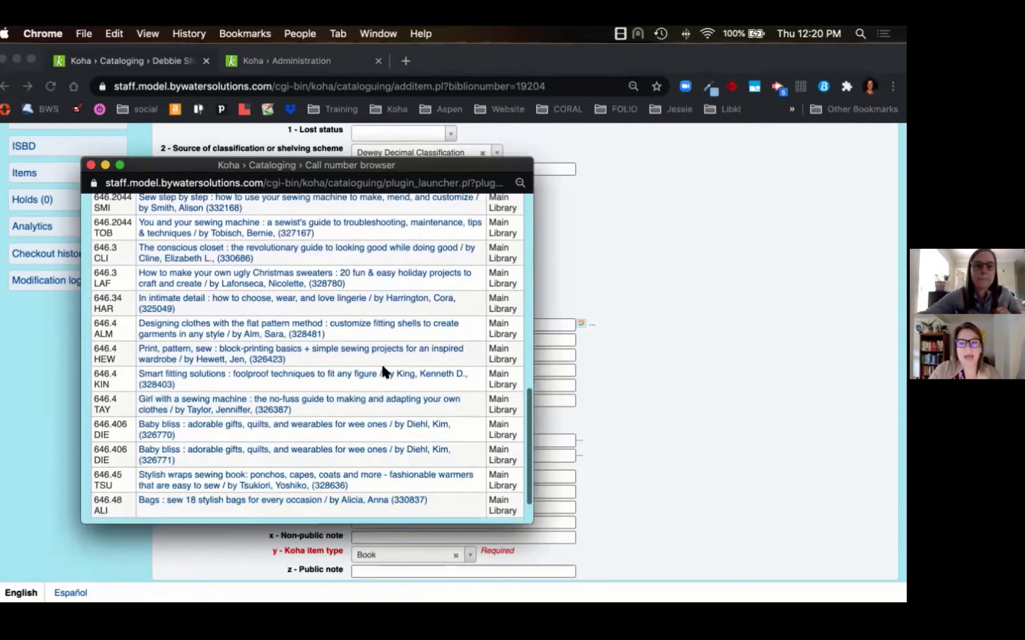
scroll(382, 368, "up", 8)
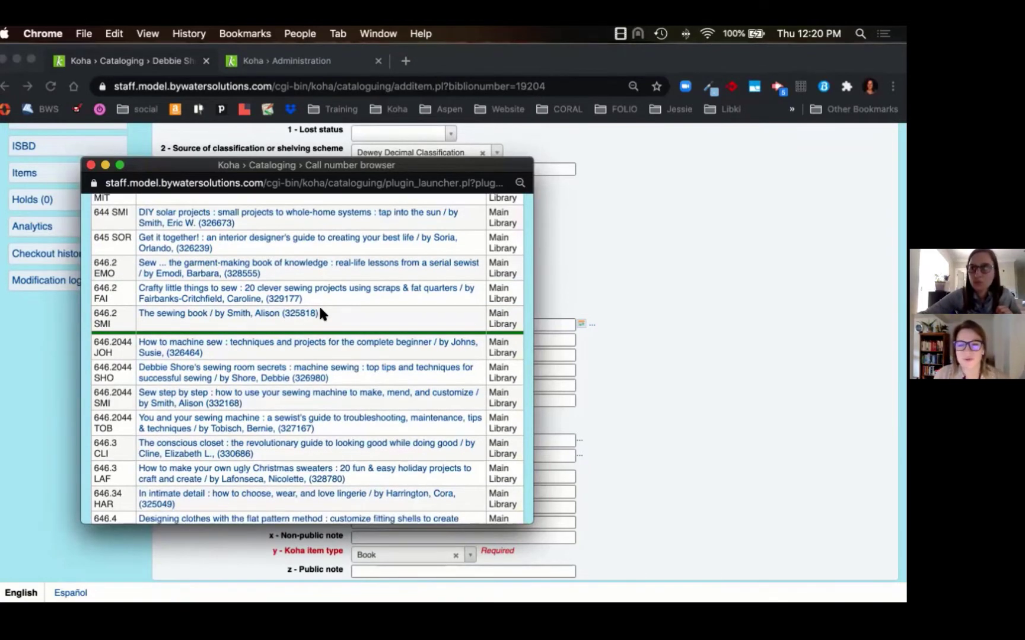
scroll(320, 309, "up", 6)
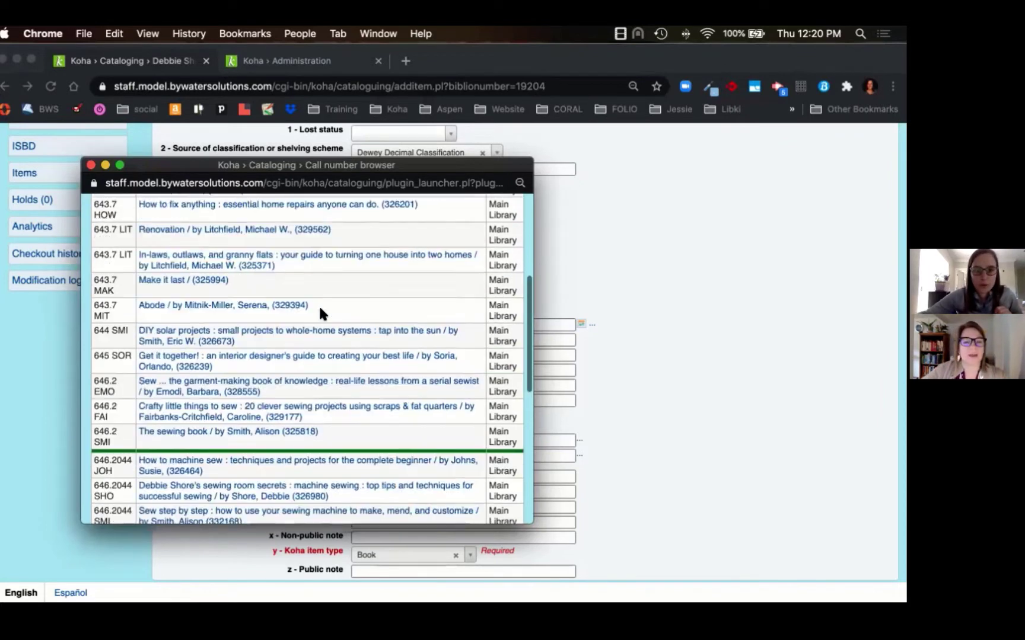
left_click(669, 445)
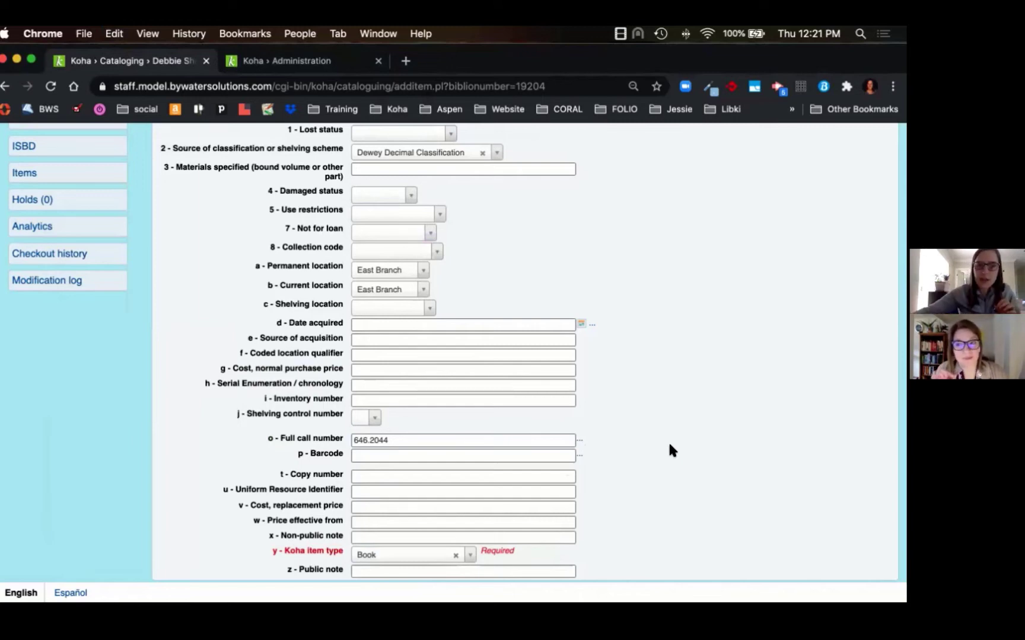
Switch to the Koha administration page in its own window and open the MARC bibliographic framework list
scroll(668, 444, "up", 10)
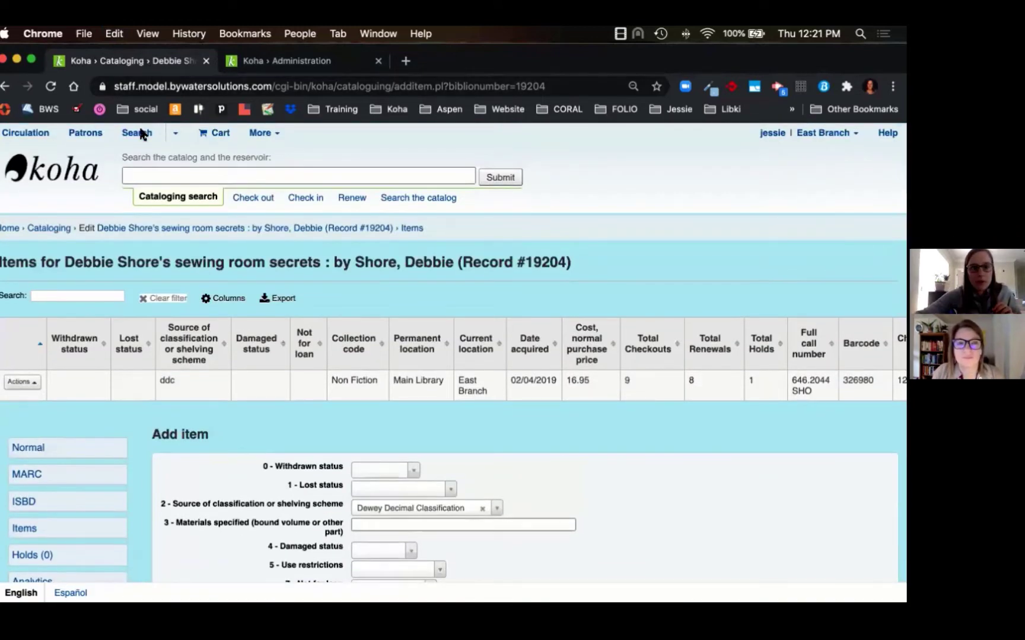
left_click_drag(131, 61, 171, 132)
left_click_drag(883, 141, 905, 148)
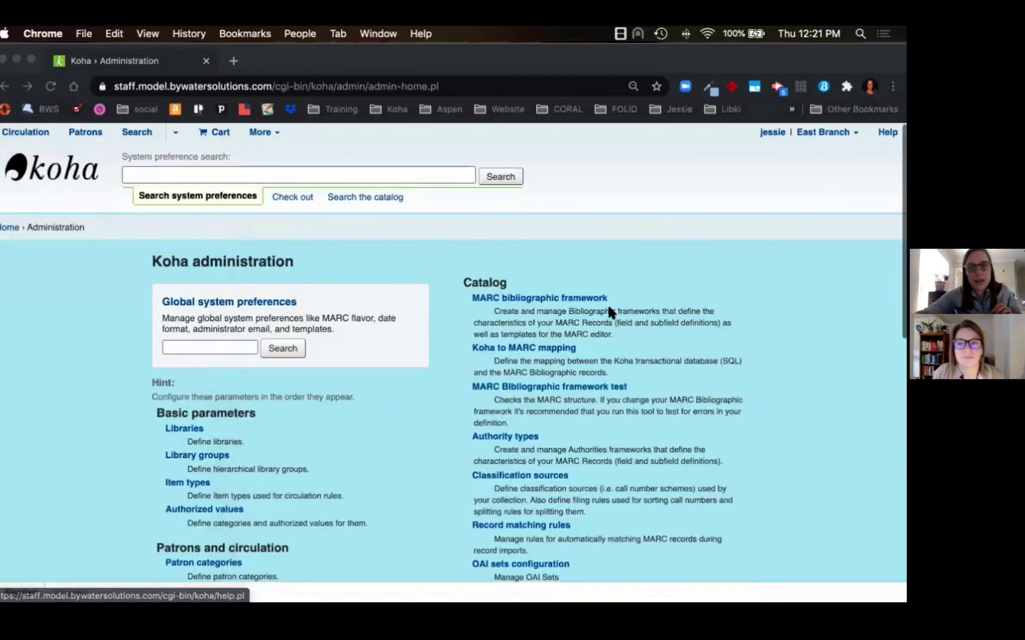
left_click(544, 301)
left_click(576, 301)
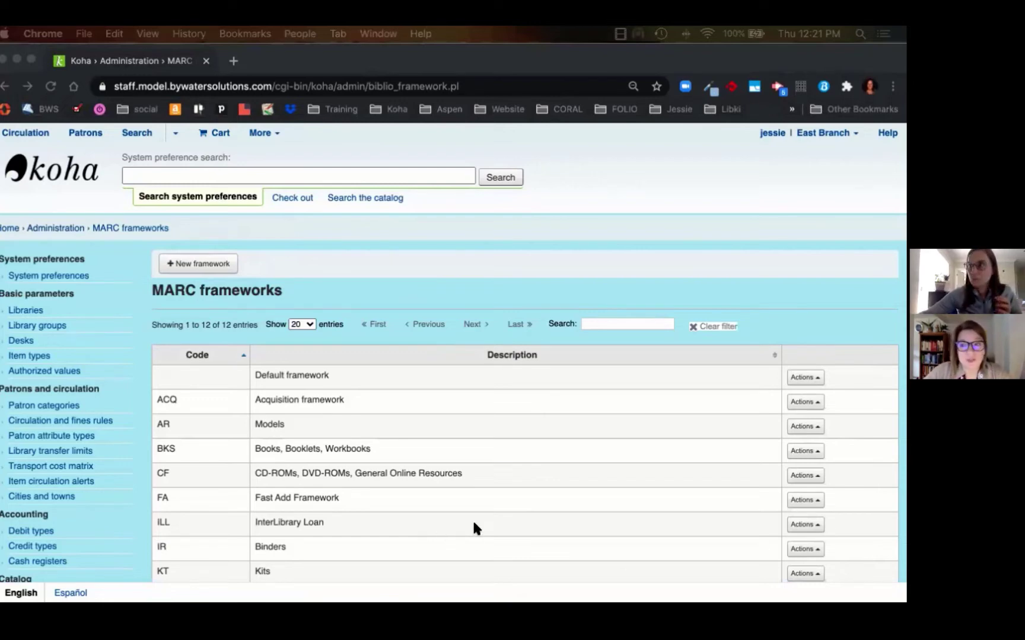
Export the default framework as a CSV spreadsheet
left_click(817, 377)
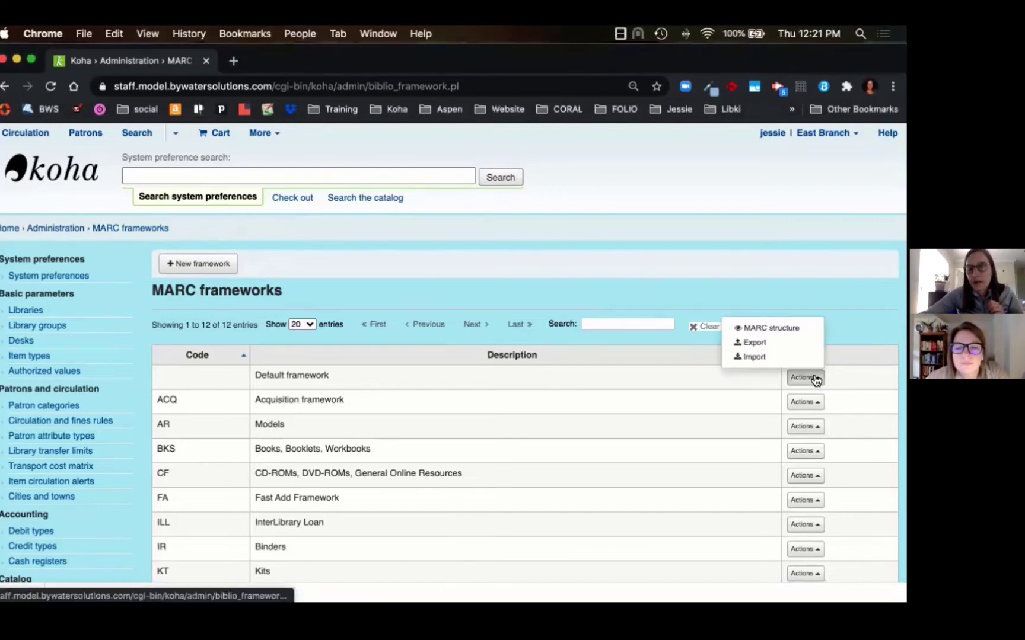
left_click(768, 343)
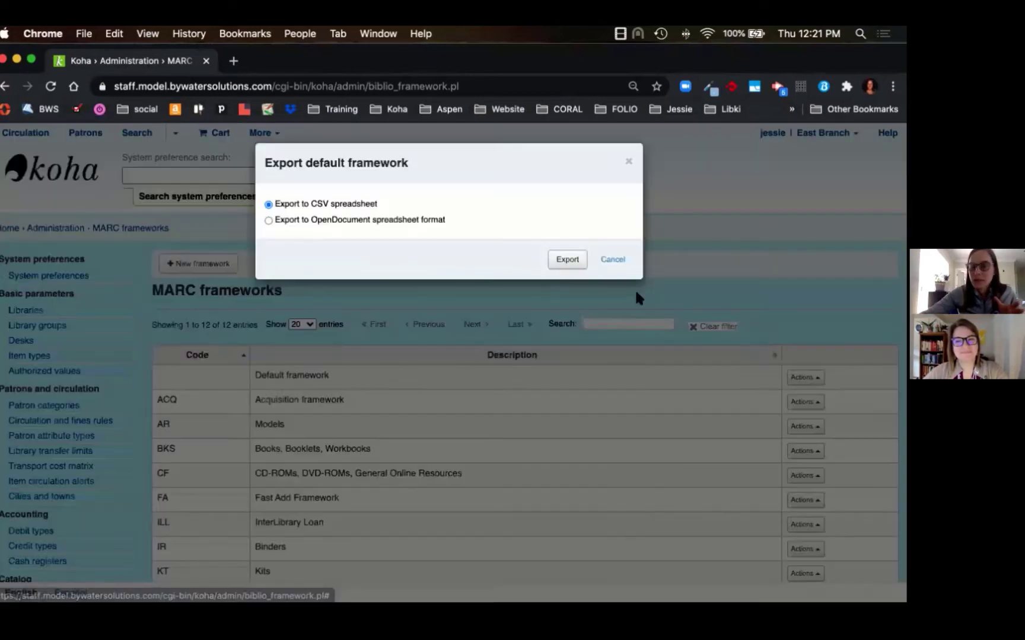
left_click(578, 261)
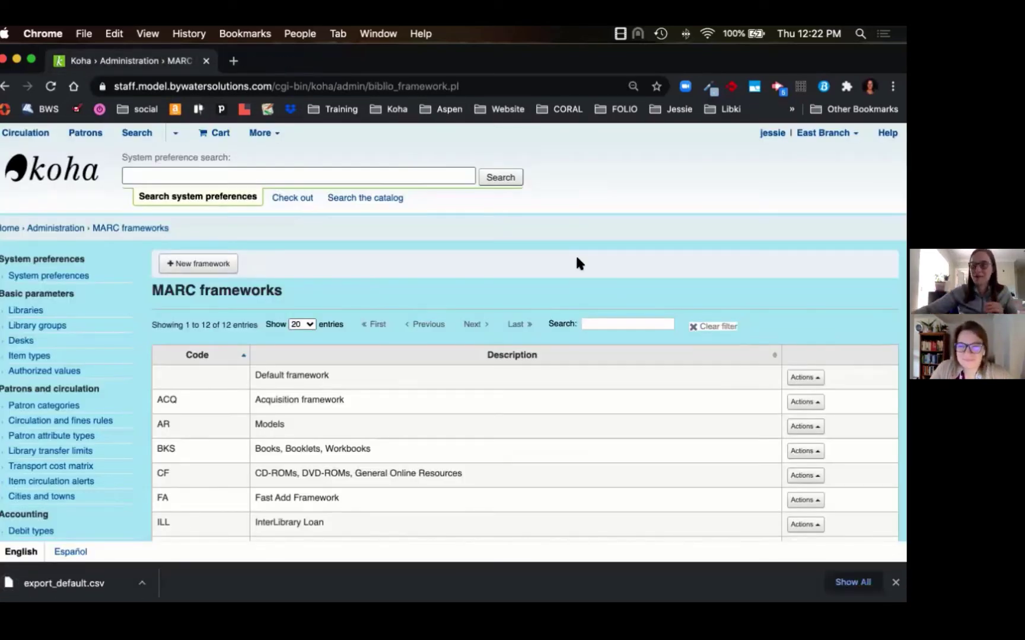
Open the default framework's MARC structure and search for tag 952$o to edit that subfield
left_click(817, 378)
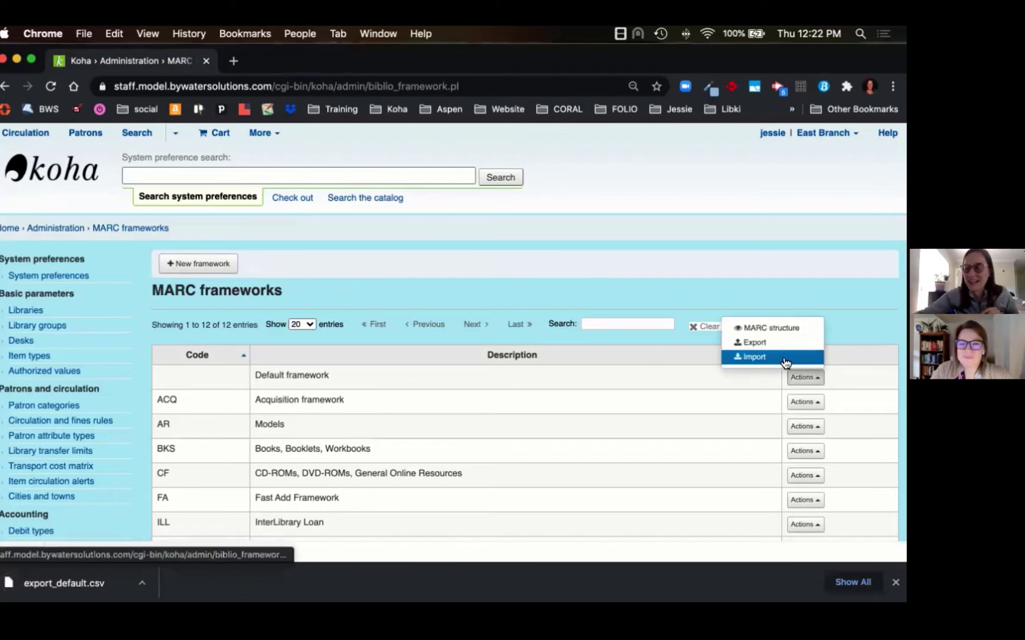
left_click(894, 582)
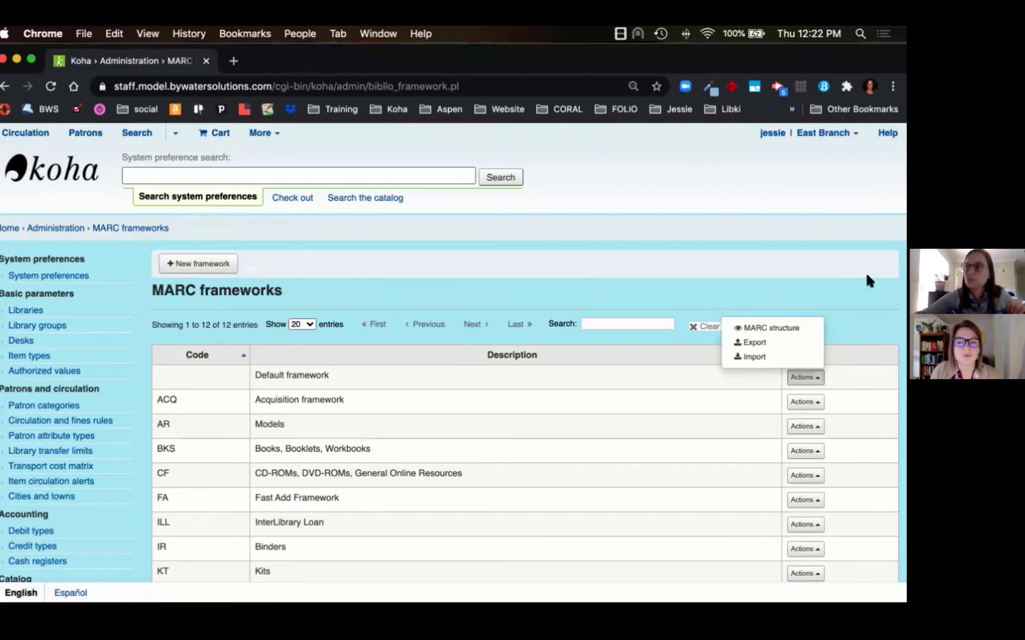
left_click(805, 330)
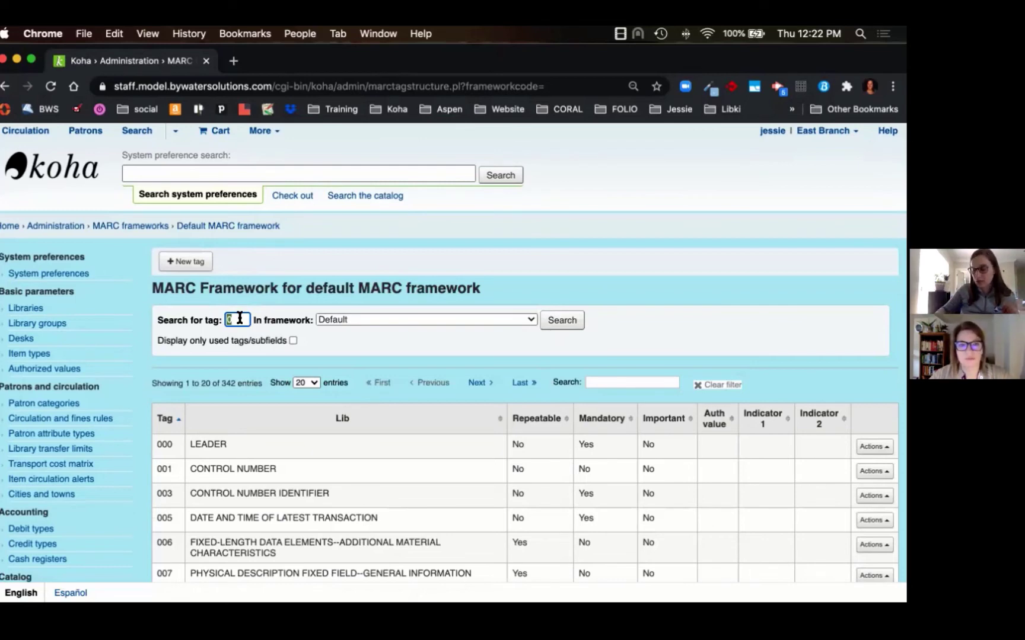
type("952")
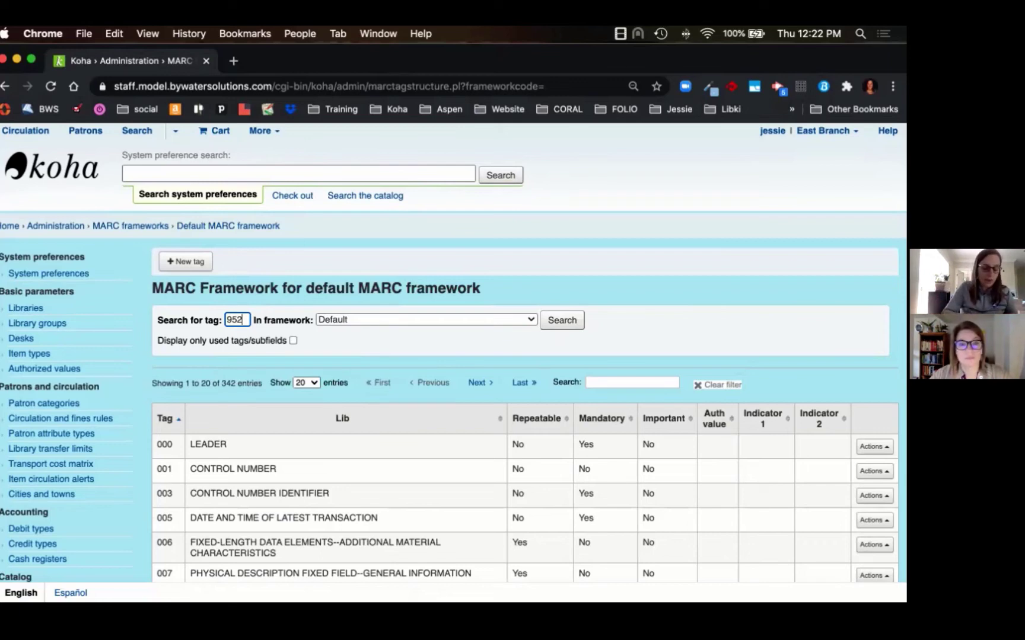
type("$")
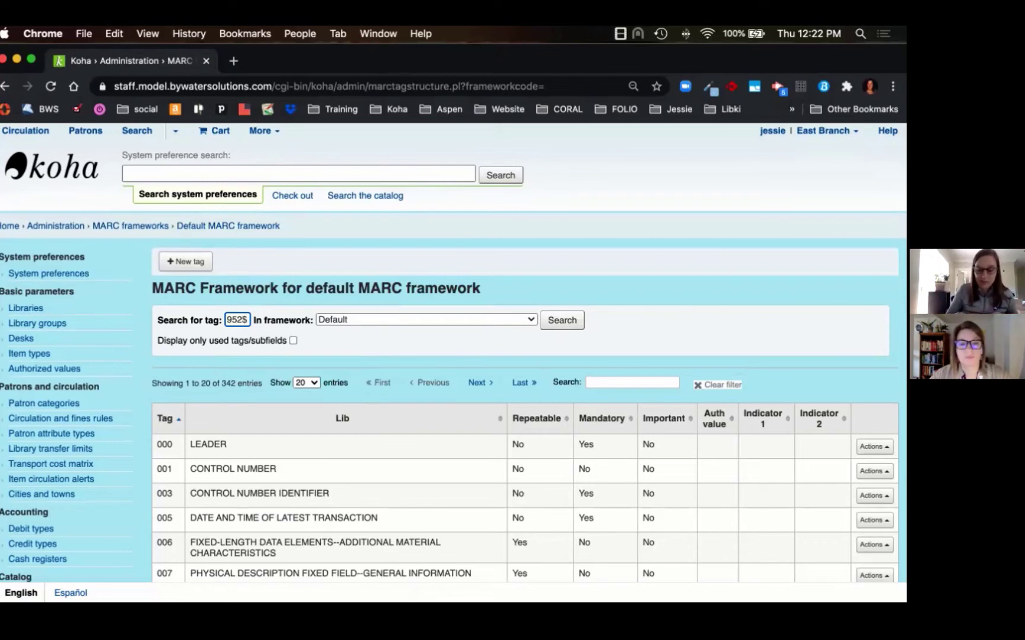
type("d")
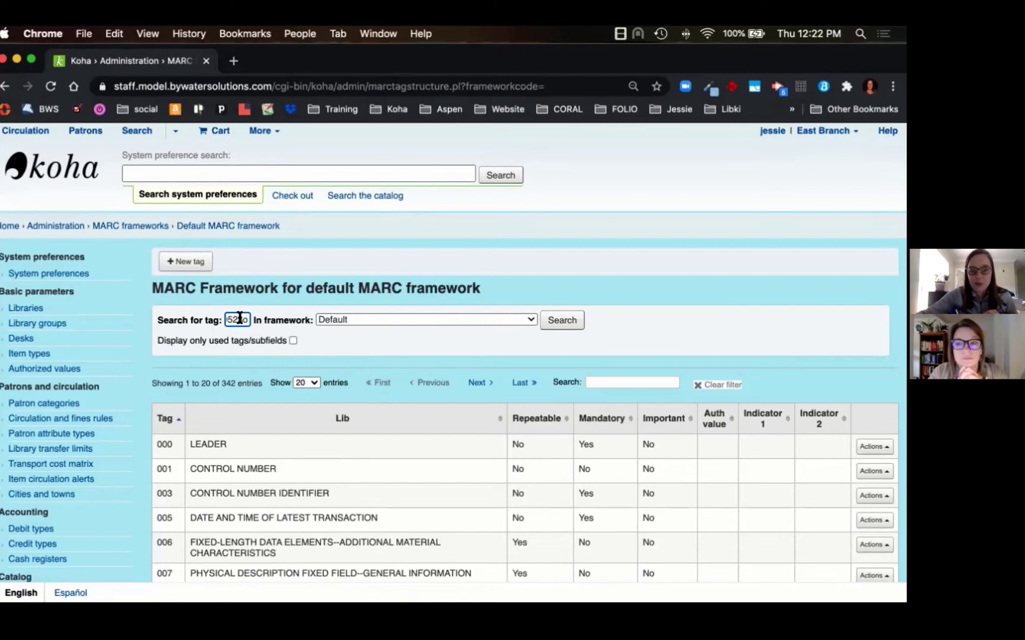
left_click(563, 323)
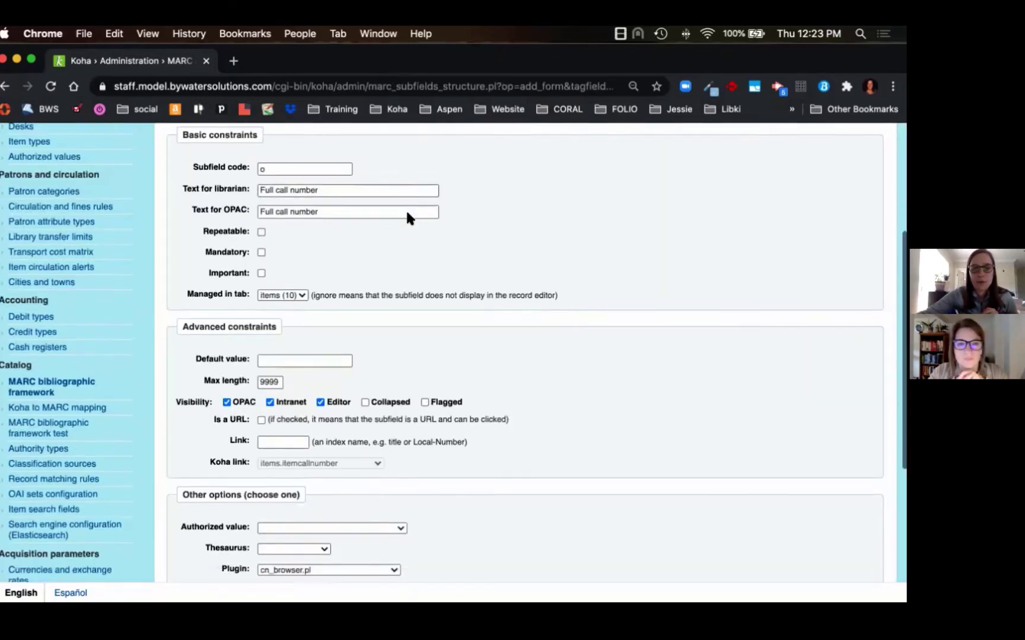
Choose cn_browser.pl as the plugin for the Full call number subfield, save the changes and return to the Koha home page
scroll(407, 219, "down", 5)
left_click_drag(184, 343, 300, 341)
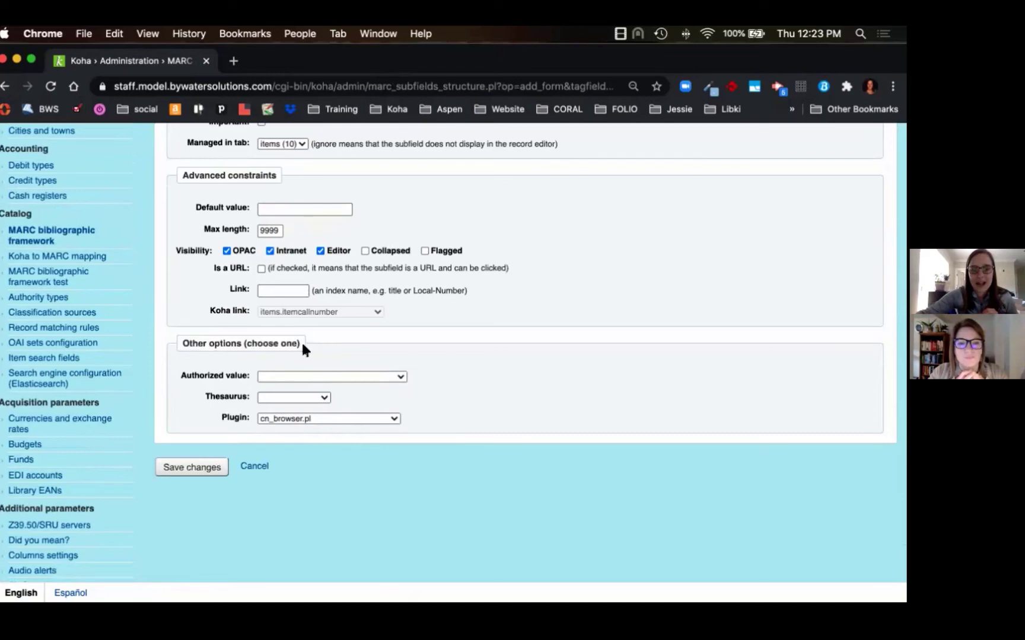
left_click(394, 420)
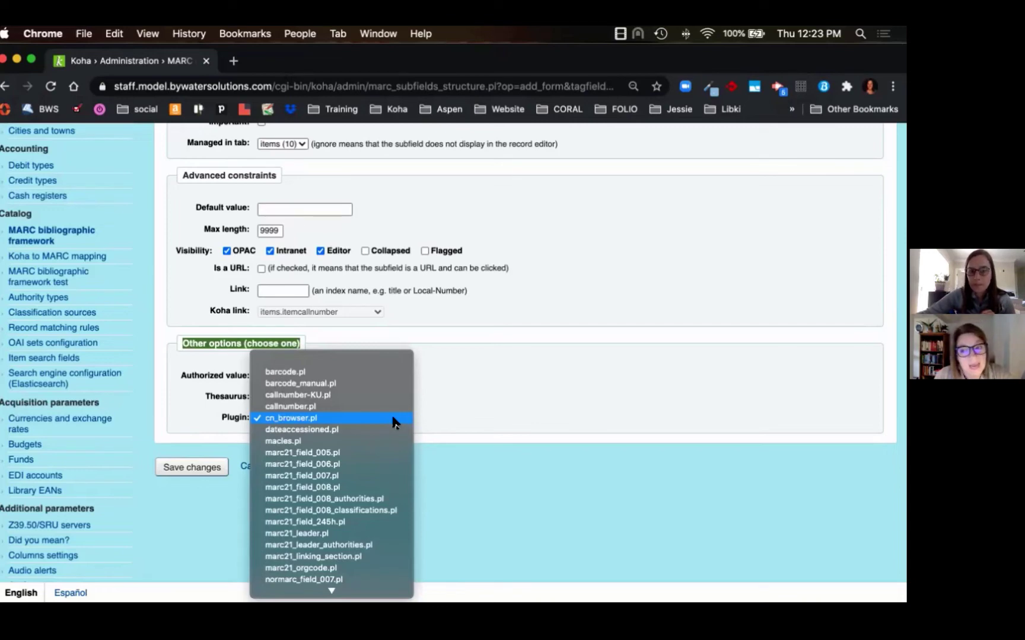
left_click(303, 419)
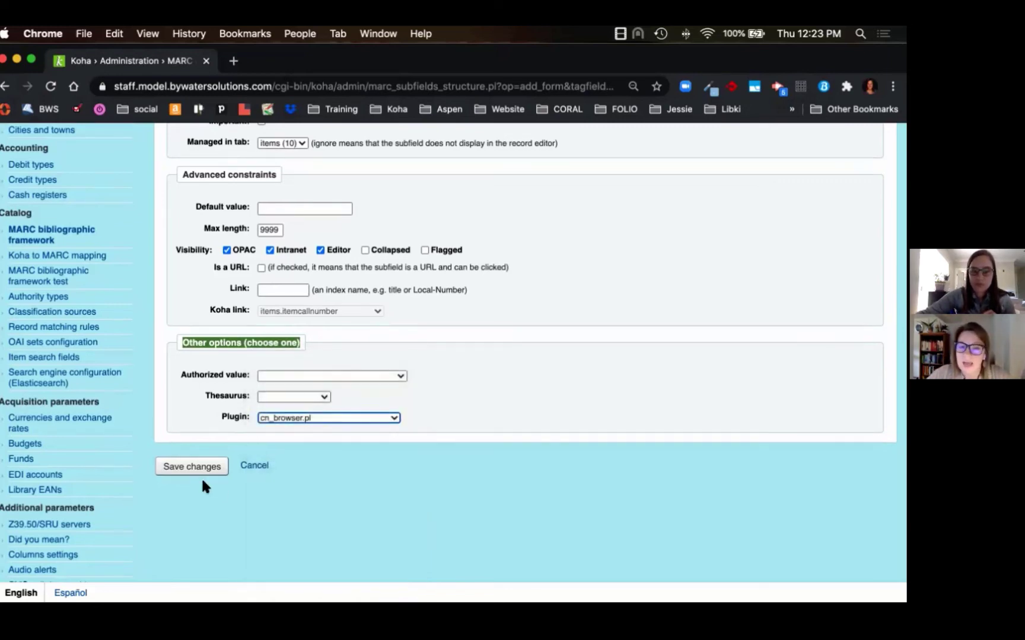
left_click(199, 473)
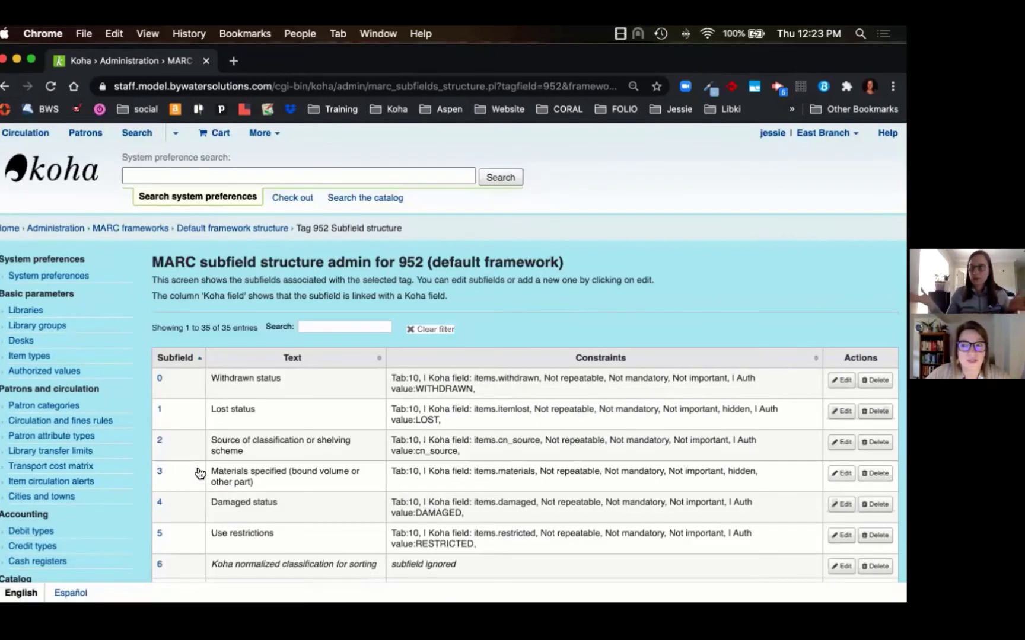
left_click(76, 170)
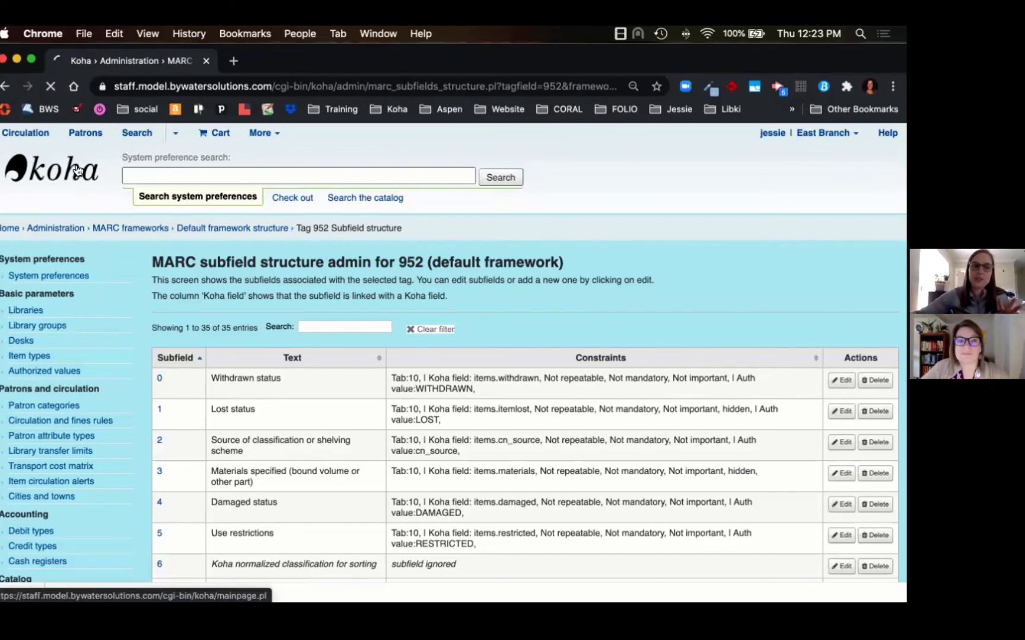